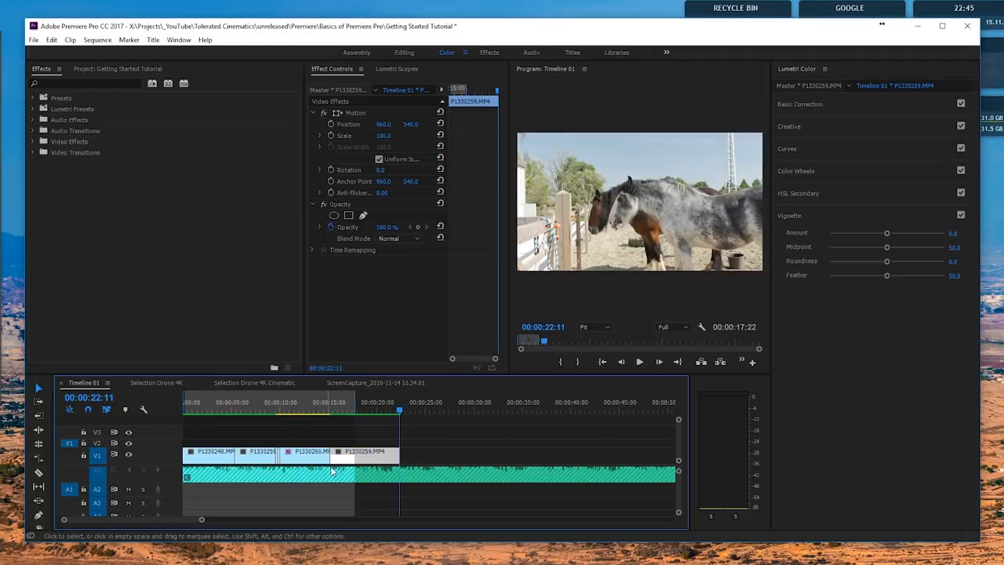
Mark the sequence's Out point at the end of the last video clip, 00:00:22:11, and move the playhead to 00:00:05:05.
key(o)
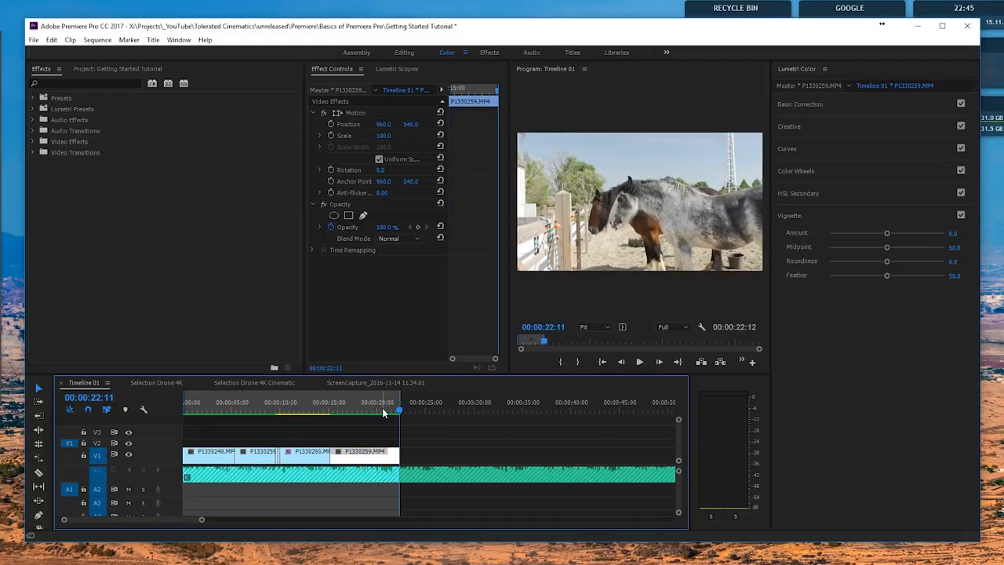
drag(382, 408, 403, 404)
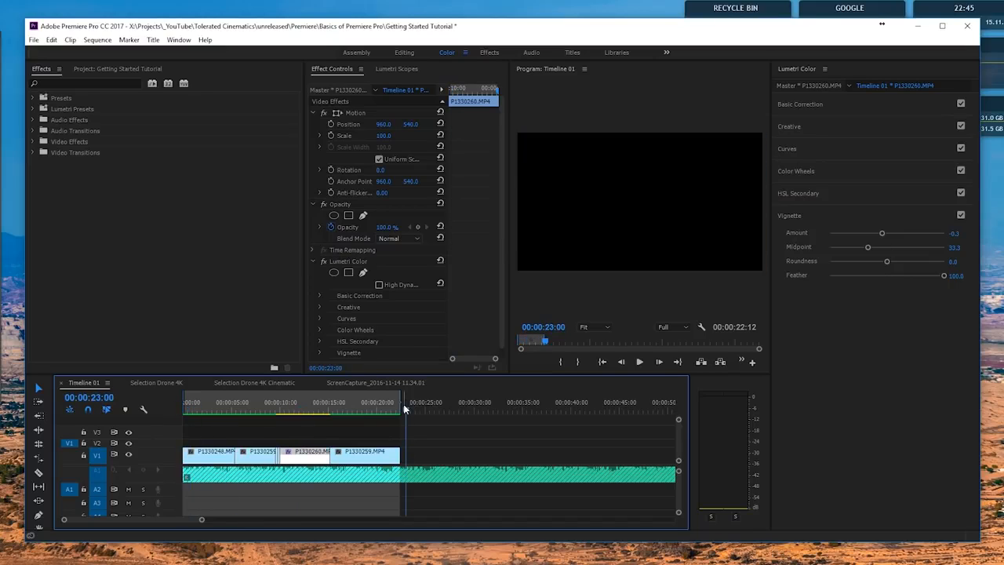
click(233, 403)
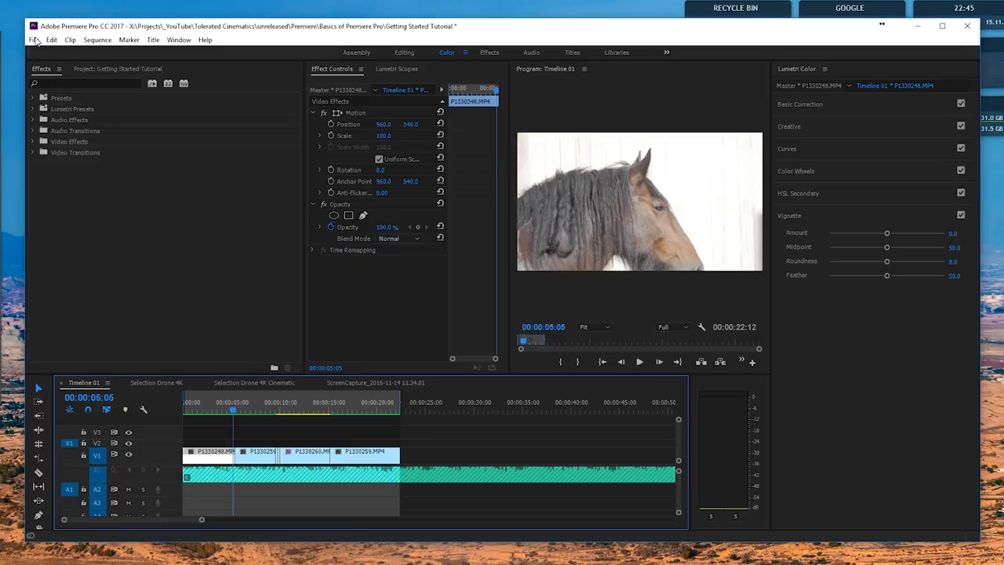
Open the media export settings for the Timeline 01 sequence and reposition the dialog so it is fully accessible.
click(34, 40)
mouse_move(43, 342)
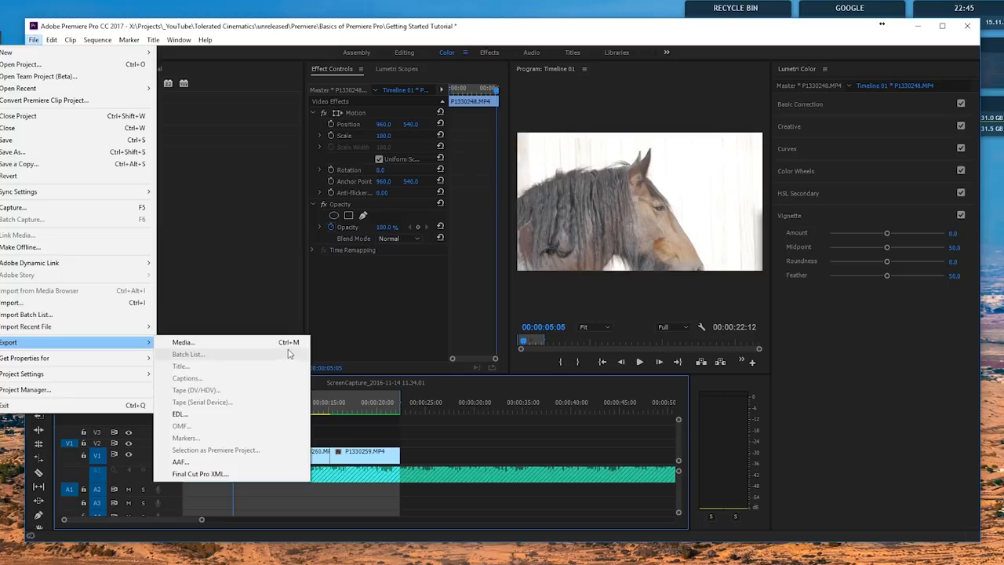
click(288, 344)
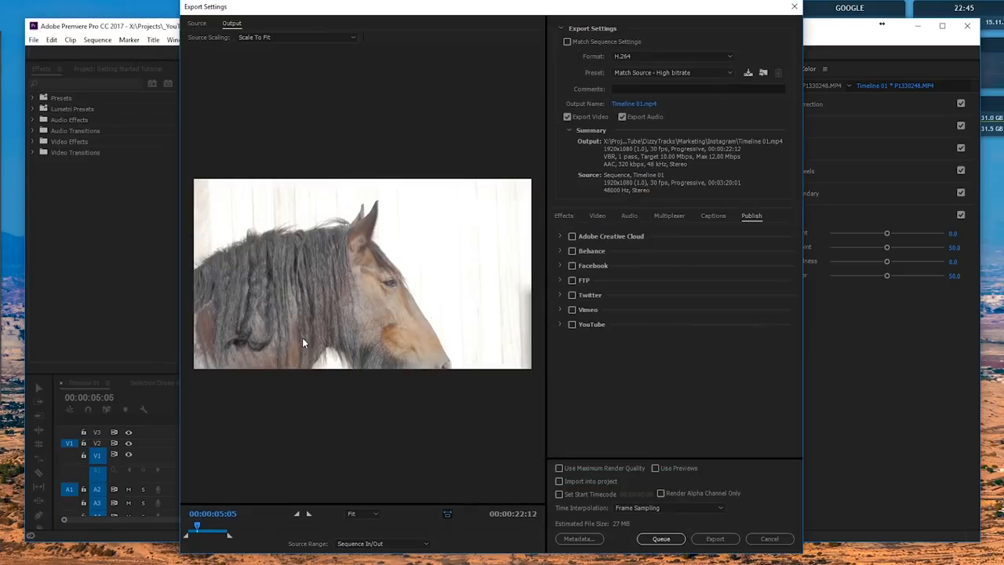
drag(572, 5, 555, 52)
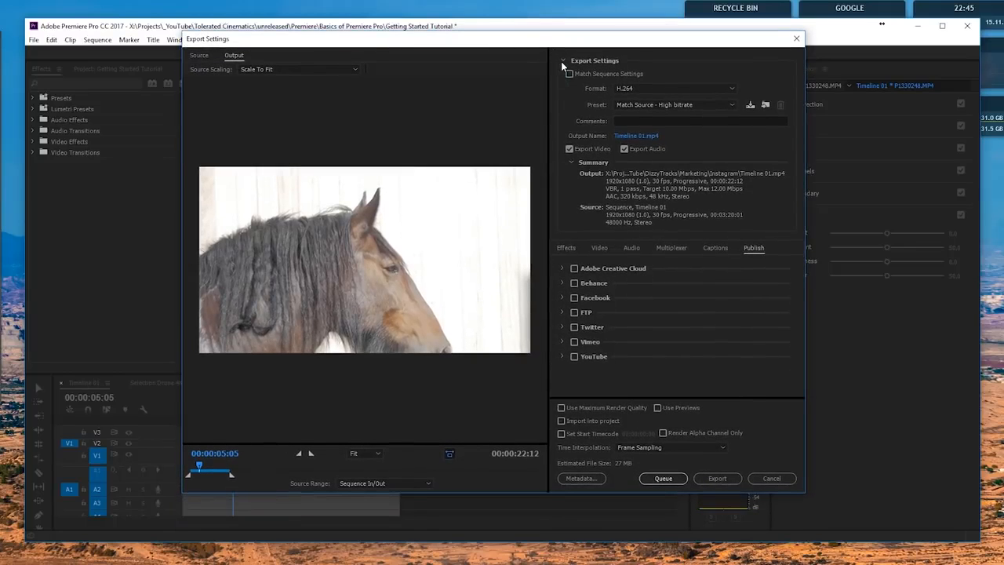
Examine the export's effects and video settings, the available formats and the H.264 presets, keeping Match Source - High bitrate.
click(565, 248)
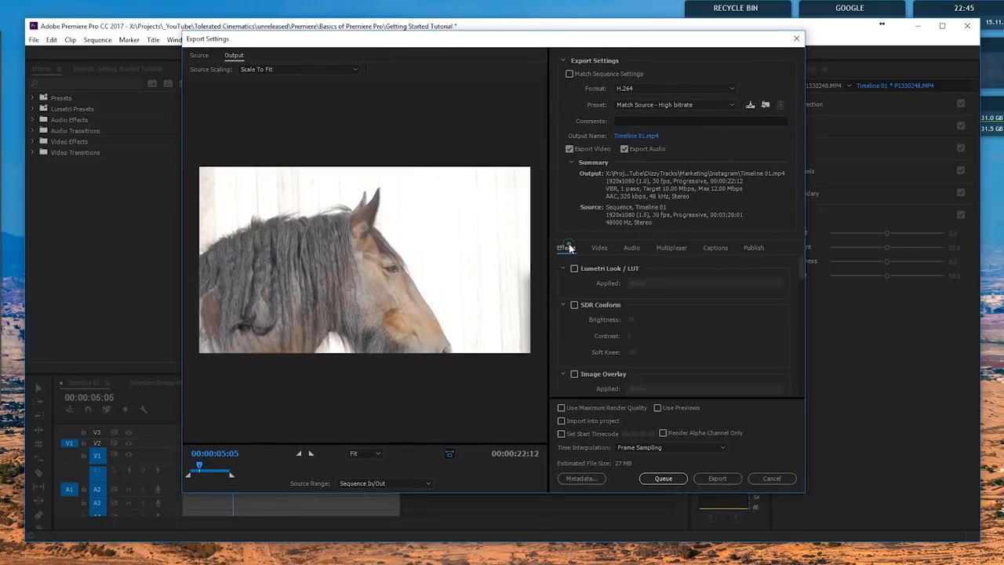
click(598, 247)
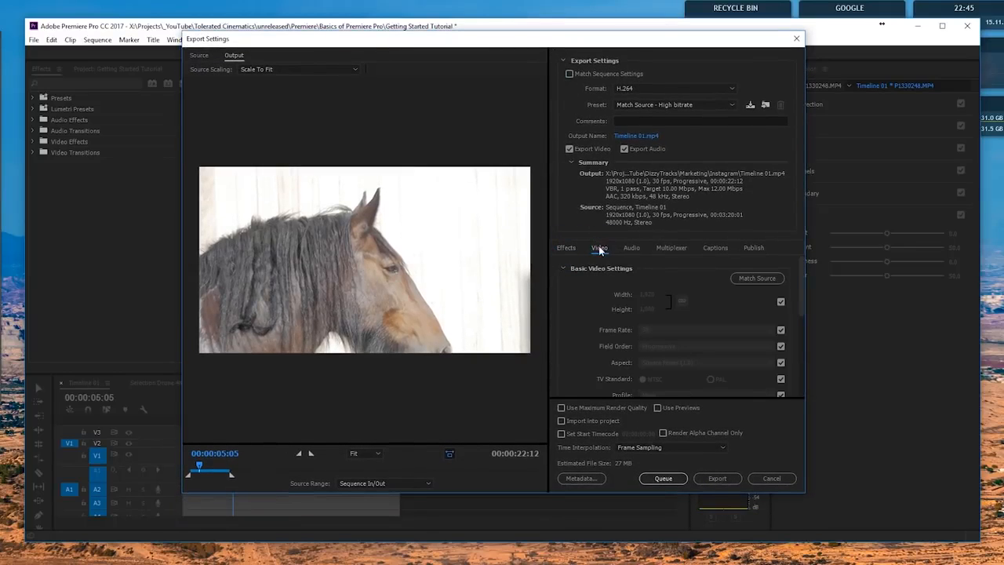
click(618, 89)
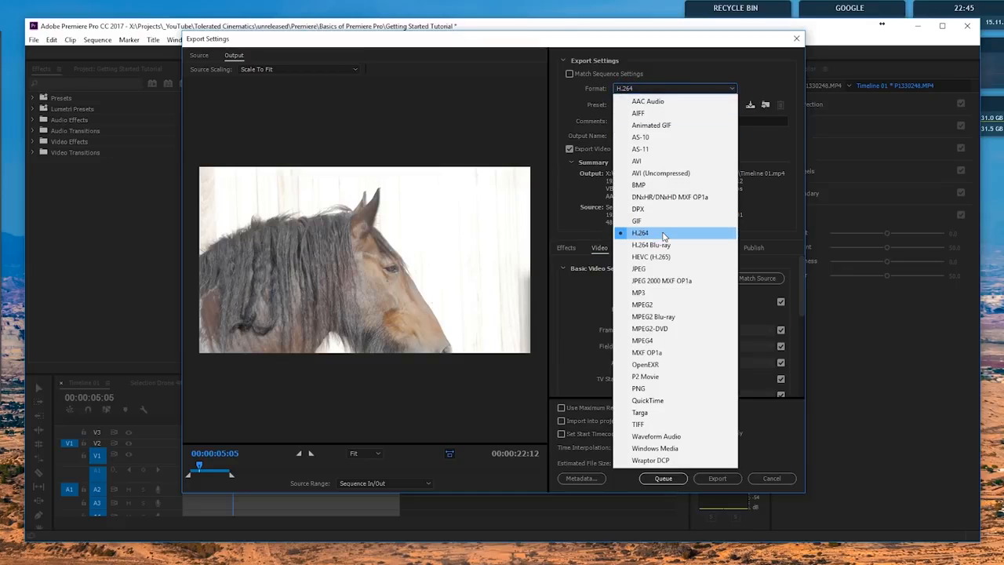
click(588, 88)
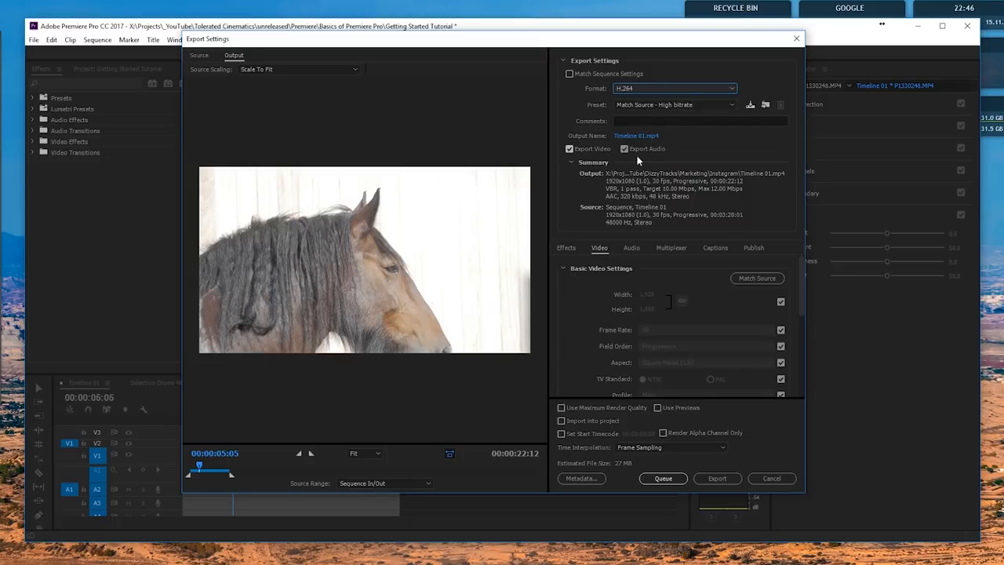
click(639, 121)
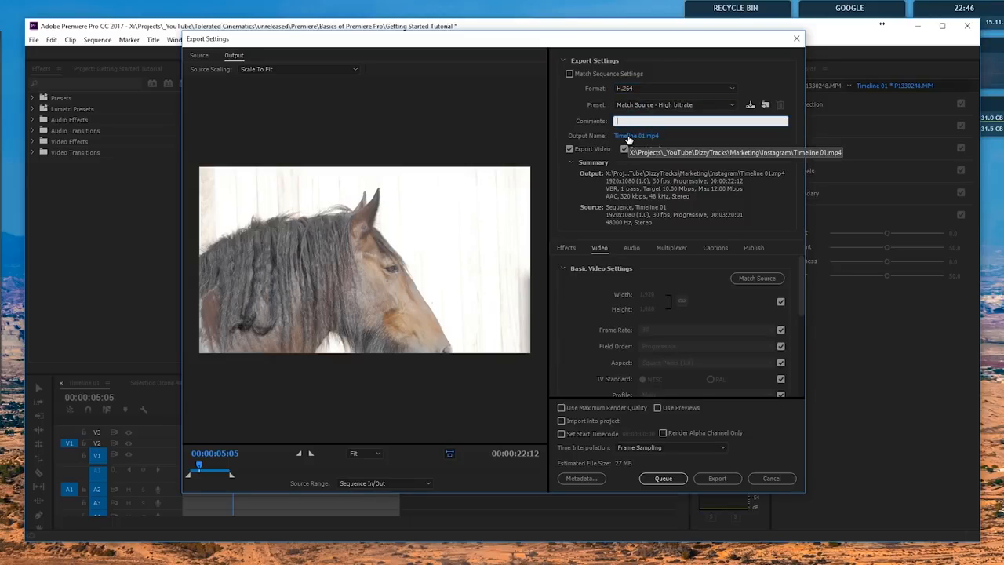
click(606, 136)
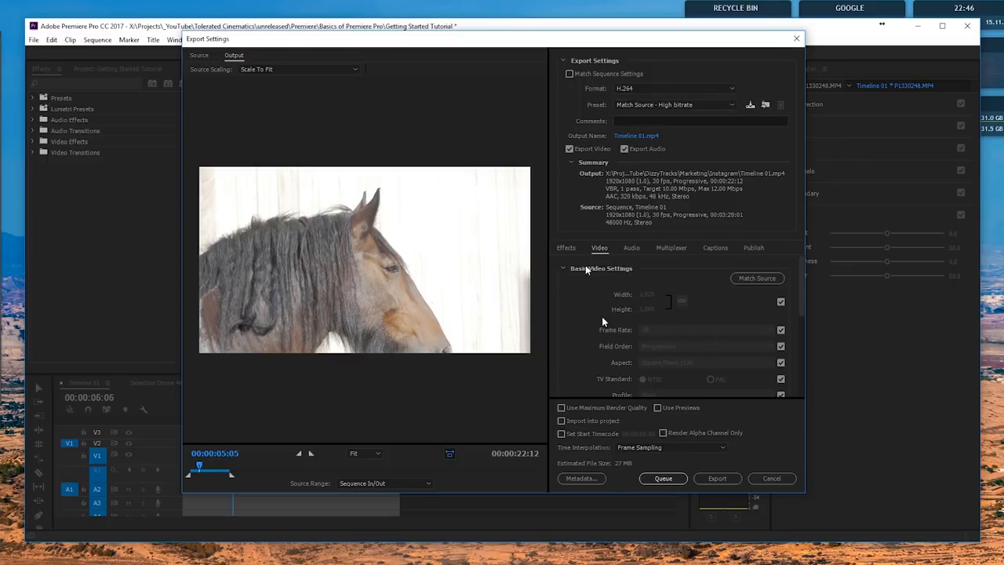
click(701, 105)
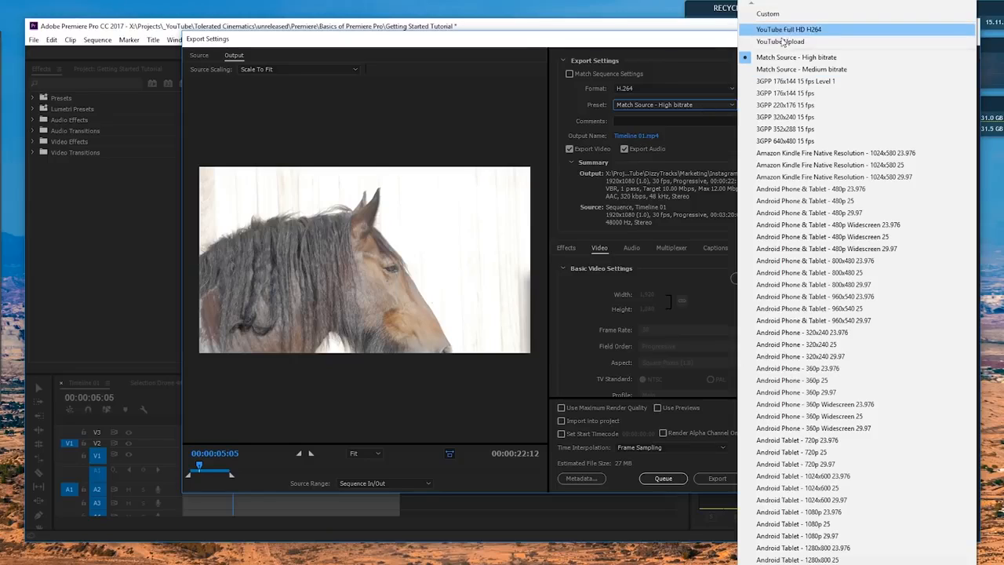
click(716, 142)
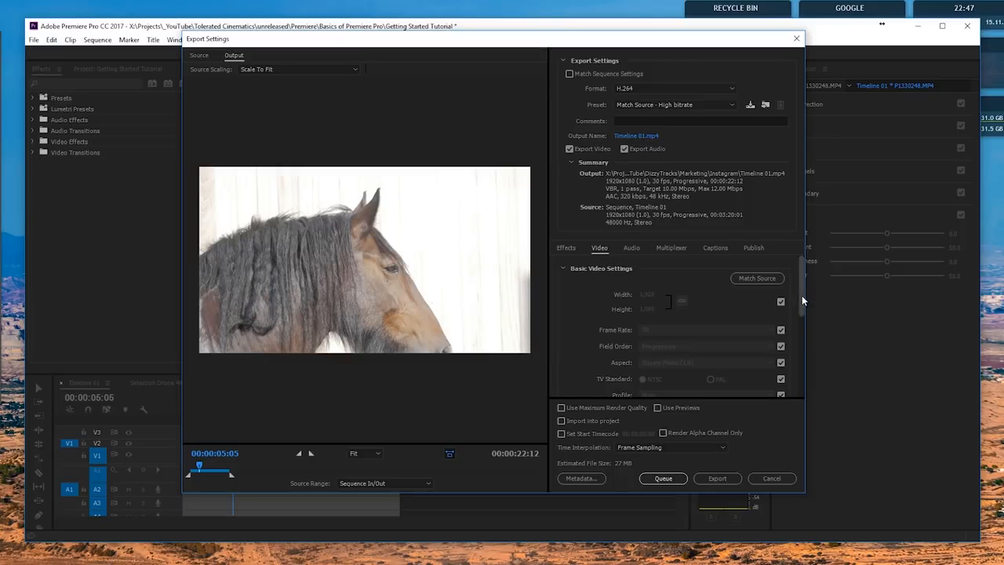
Try out higher bitrates, then set the target bitrate to 10 Mbps and the maximum bitrate to 12 Mbps.
drag(801, 298, 795, 375)
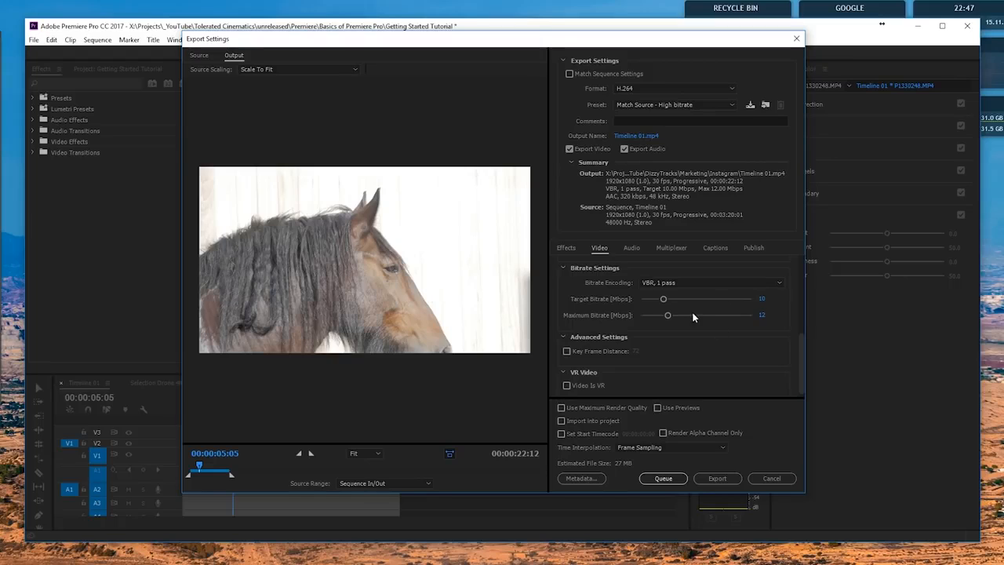
drag(664, 299, 731, 322)
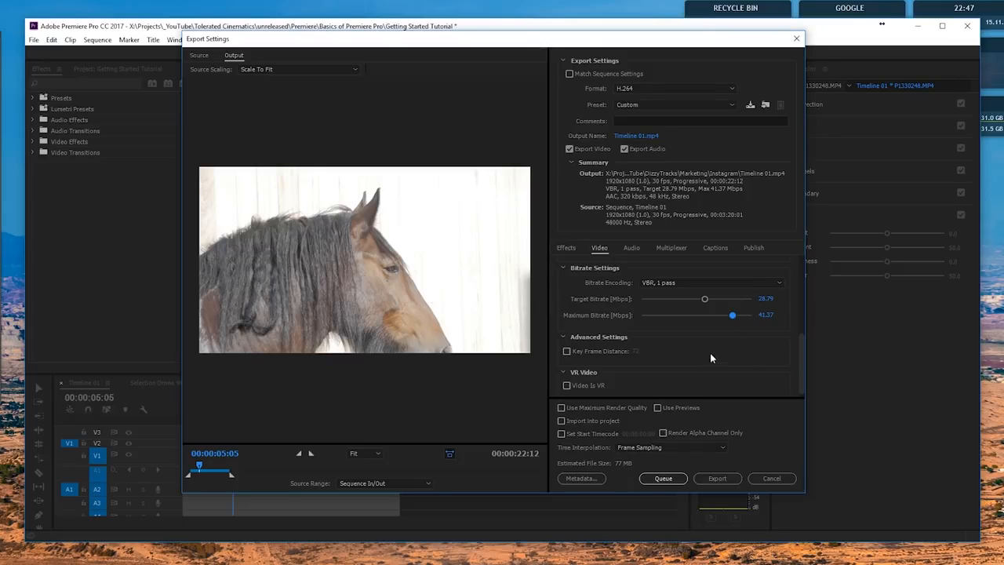
click(765, 299)
text(10)
click(764, 314)
text(12)
key(Return)
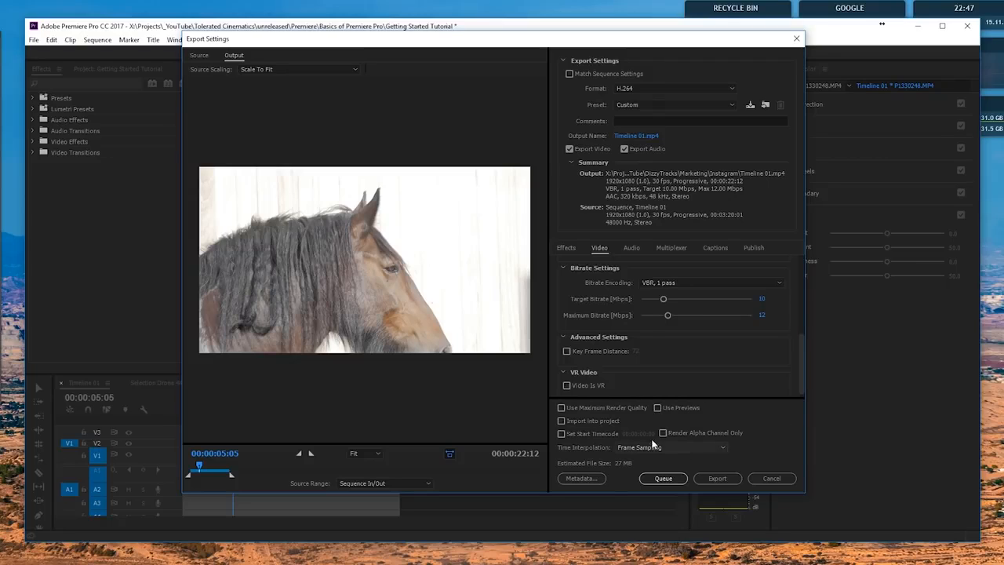
Review the export's audio and publishing options, then return to the basic video settings.
drag(804, 379, 803, 291)
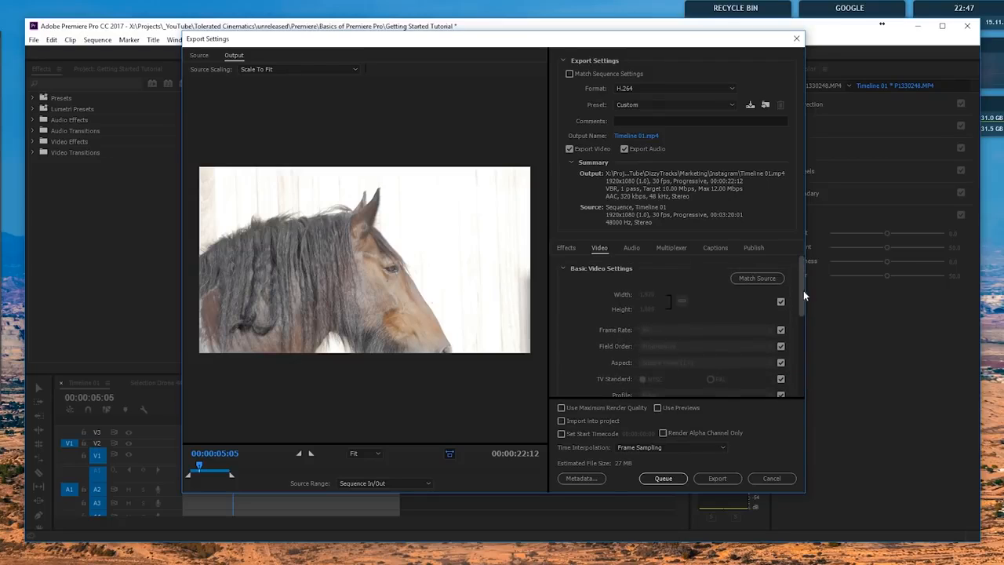
click(632, 250)
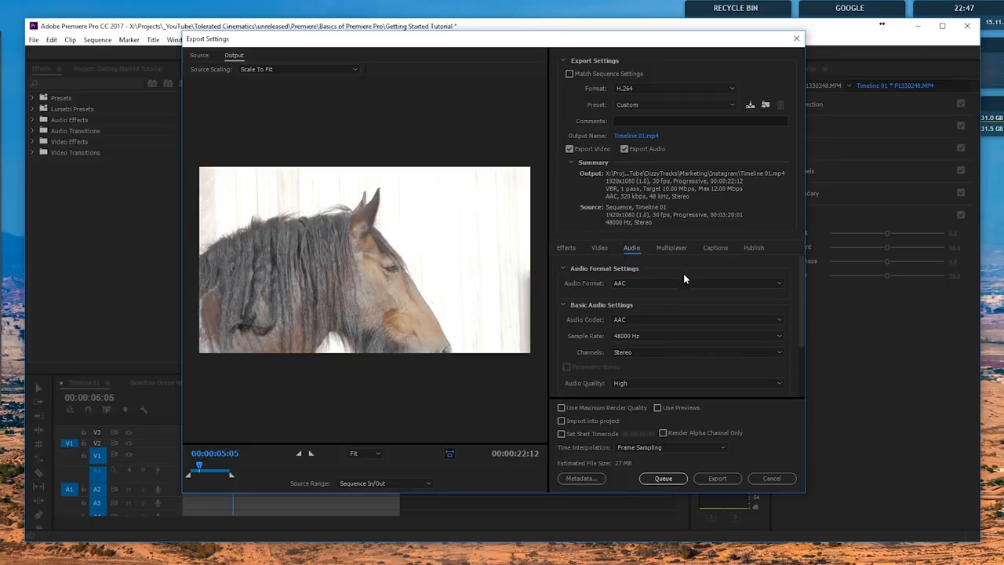
click(754, 248)
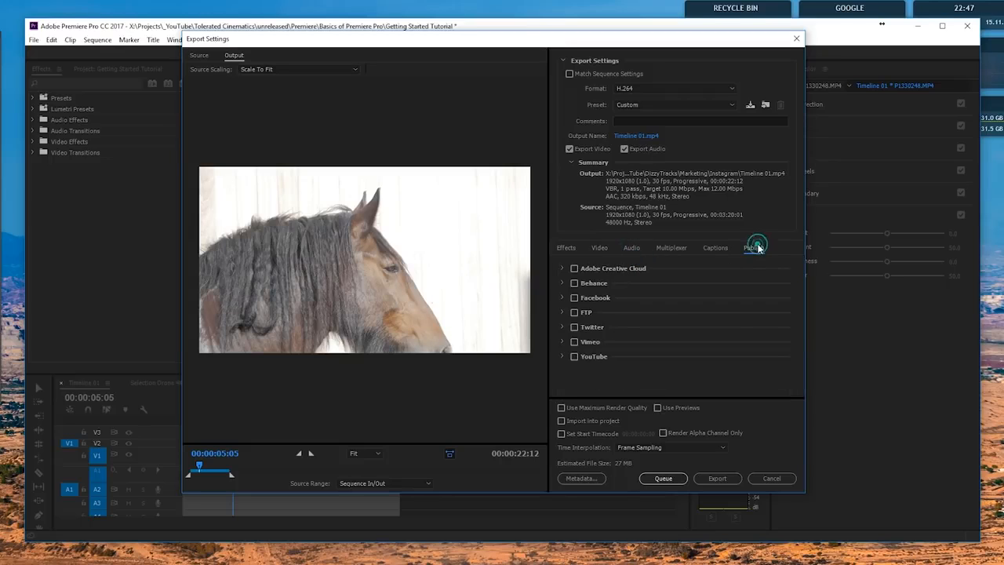
click(634, 248)
click(601, 250)
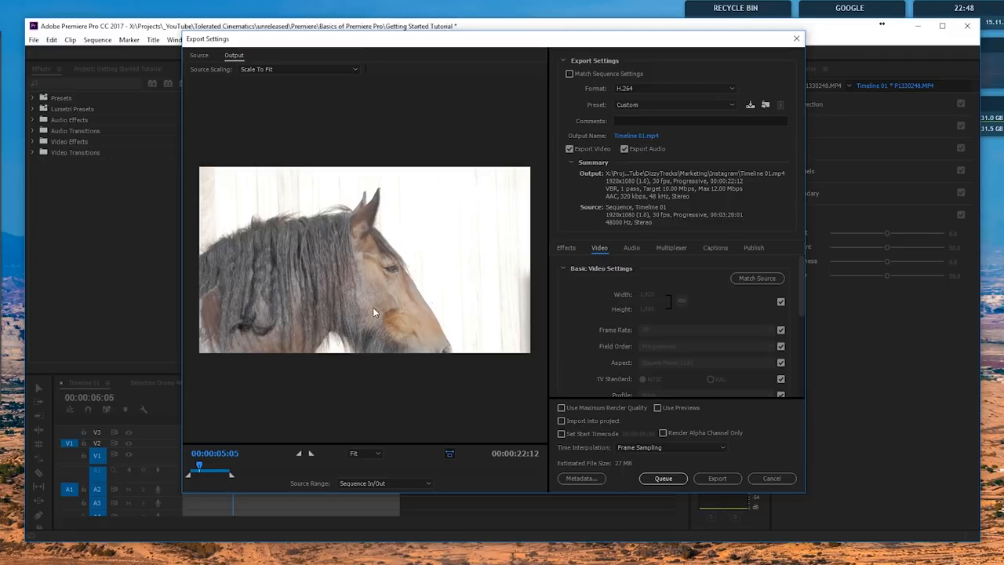
Send the Timeline 01 export to the Adobe Media Encoder queue and reposition the encoder window.
click(664, 478)
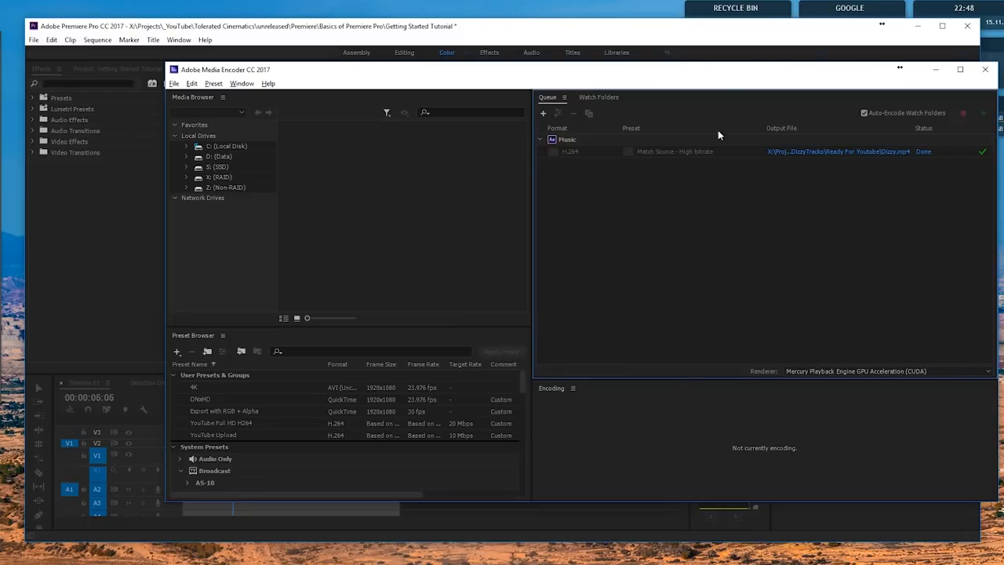
drag(722, 70, 663, 75)
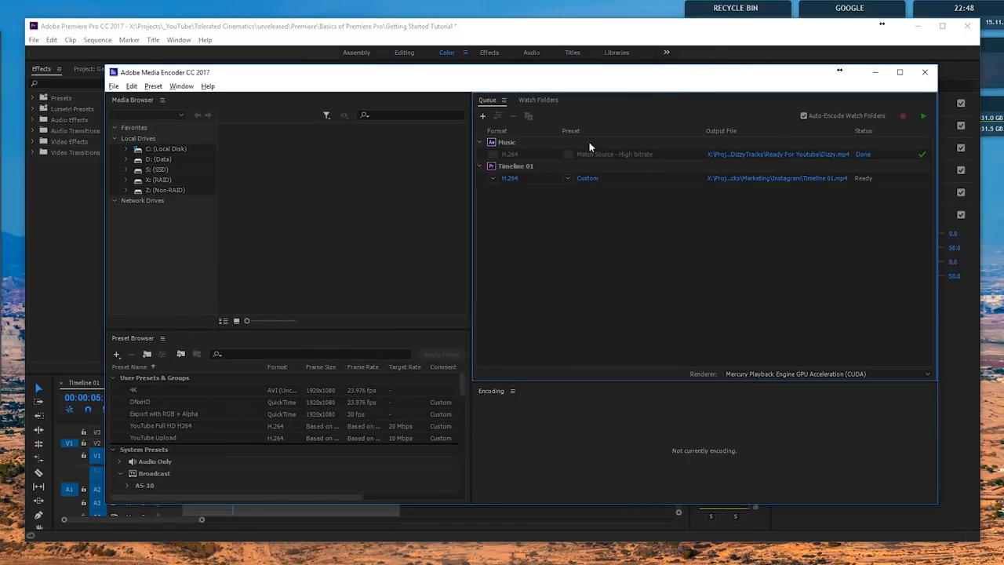
Remove the completed Music item from the encoding queue and confirm the removal.
click(570, 142)
key(Delete)
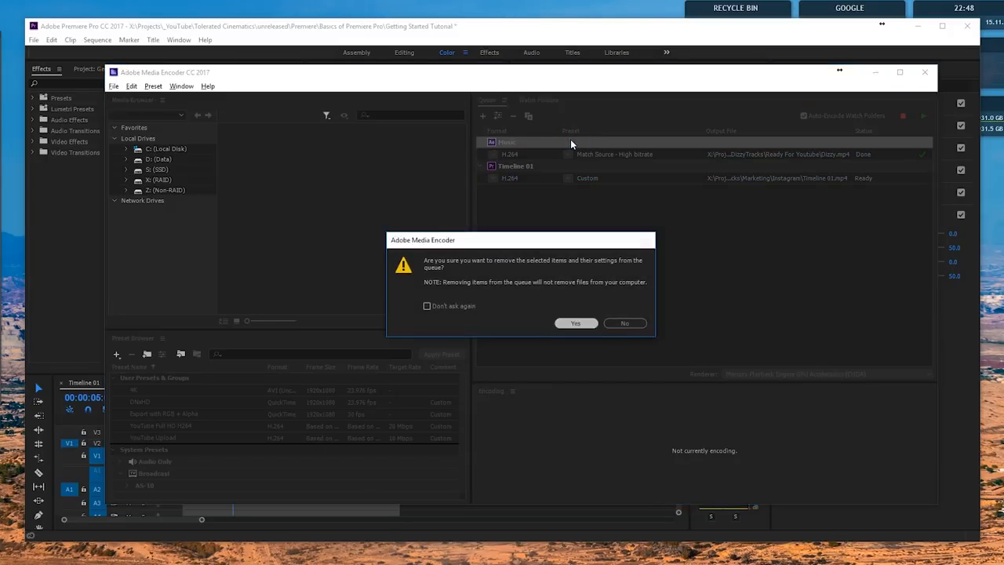
key(Return)
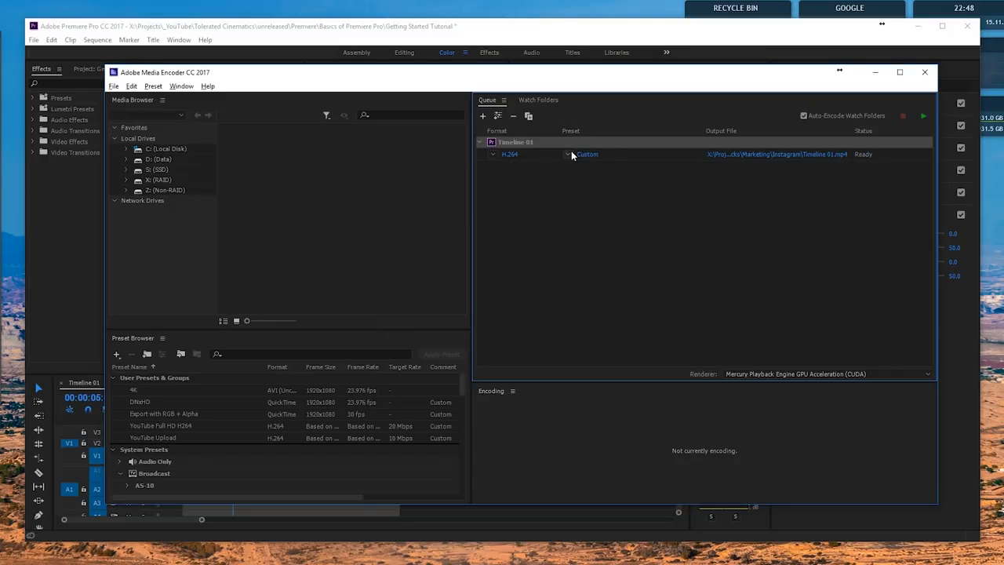
Inspect the export settings of the queued Timeline 01 item and close them without changing anything.
click(507, 155)
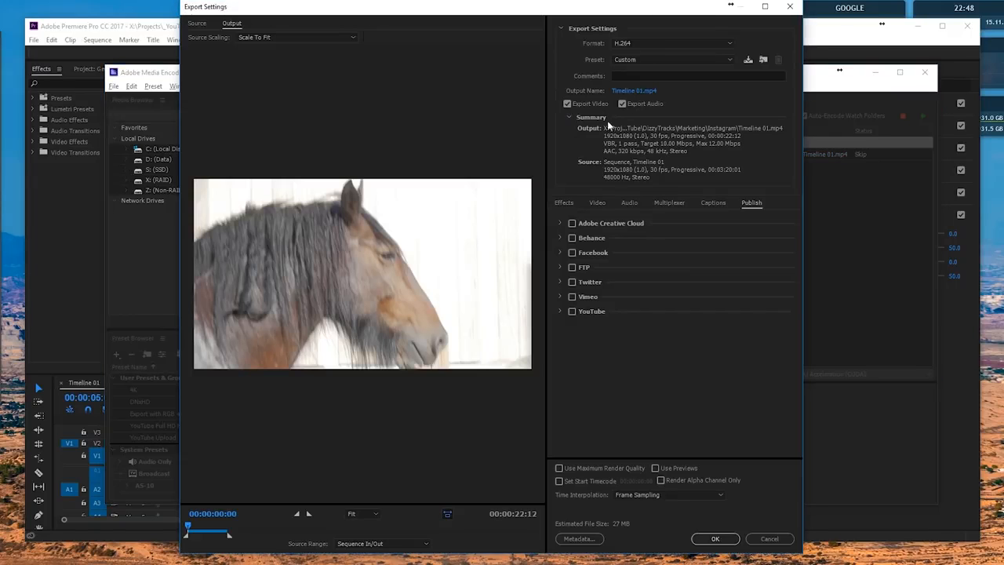
click(789, 6)
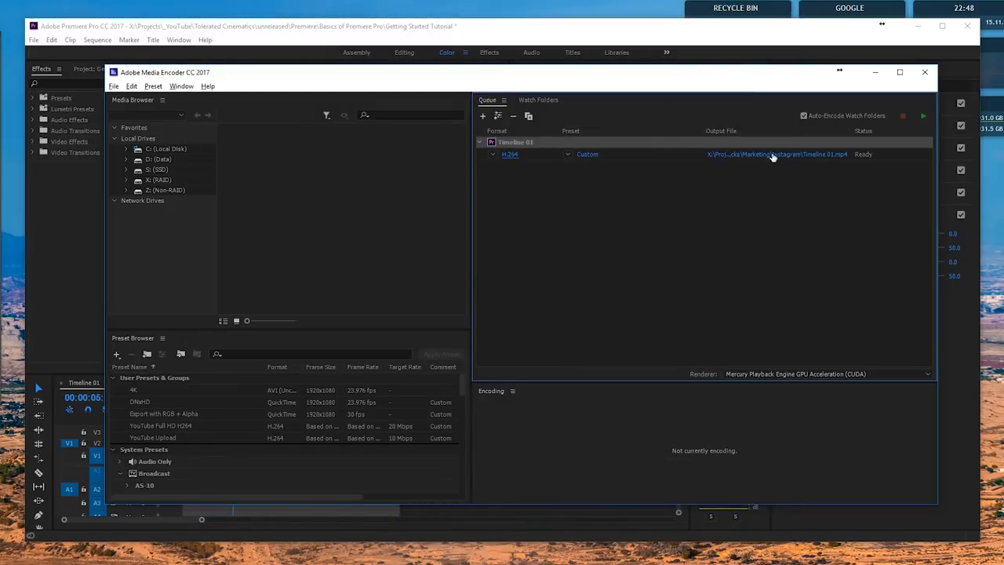